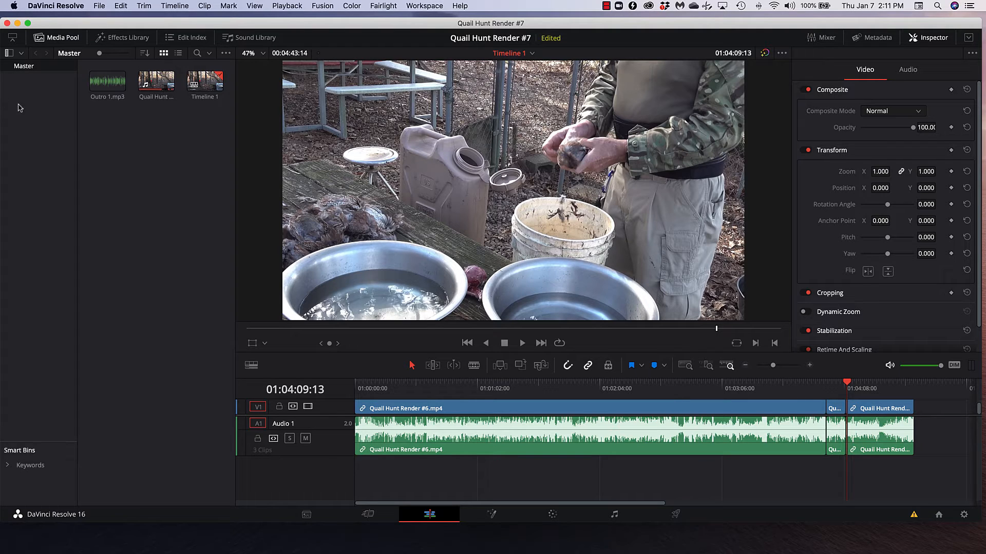
Step: Place Outro 1.mp3 from the media pool on a new audio track beneath the last timeline clips
left_click(108, 83)
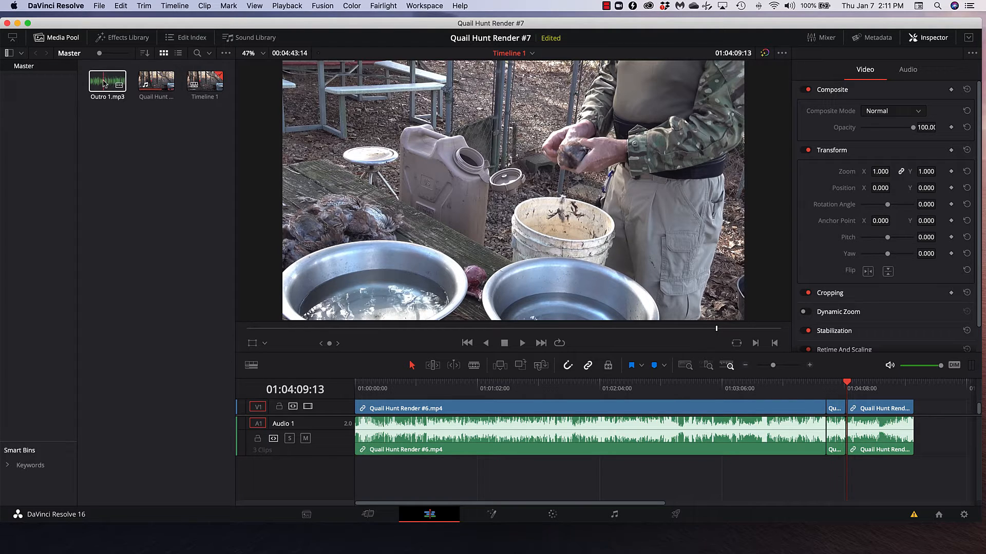
left_click_drag(104, 84, 787, 476)
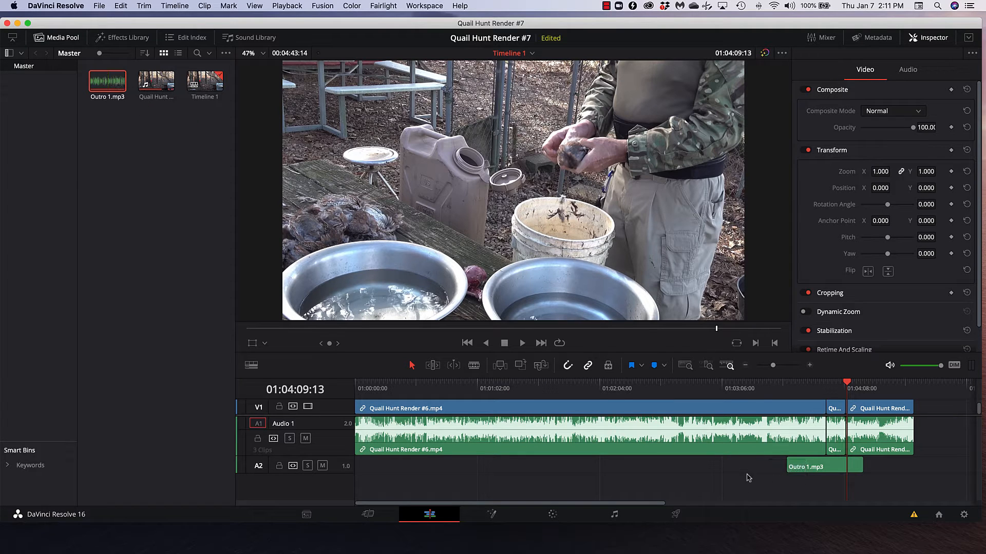
Step: Hide the media pool, enlarge the timeline area and make the Audio 2 track tall enough to show its waveform
left_click(62, 39)
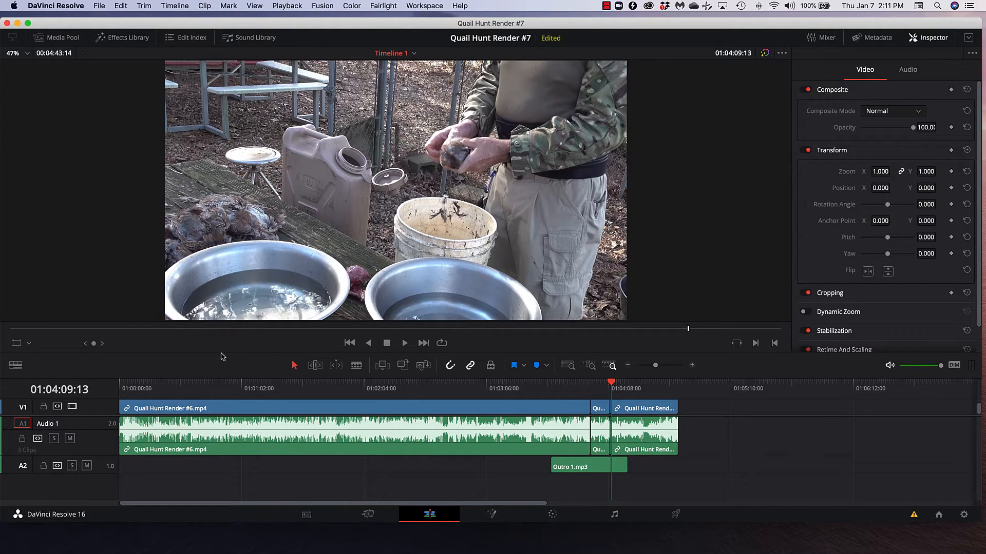
left_click_drag(222, 352, 263, 196)
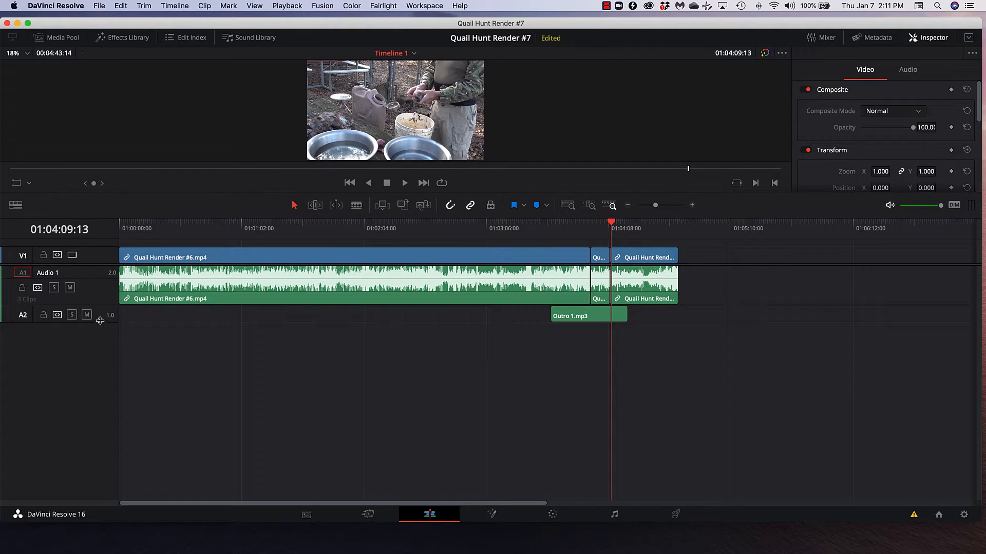
left_click_drag(100, 321, 99, 345)
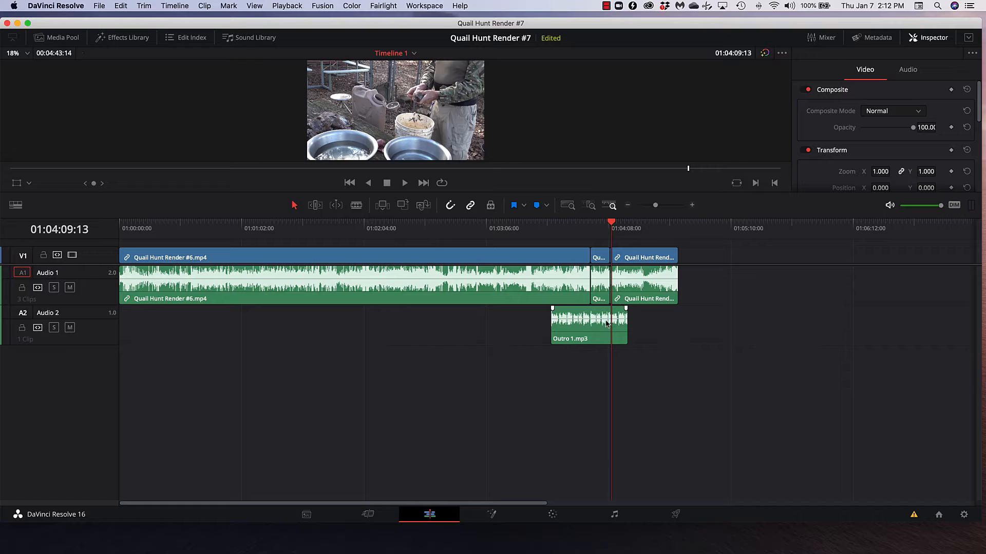
Step: Mute Audio 1, play Outro 1.mp3 on its own from about 01:04:12, and unmute Audio 1
scroll(606, 325, "down", 3)
scroll(605, 324, "up", 10)
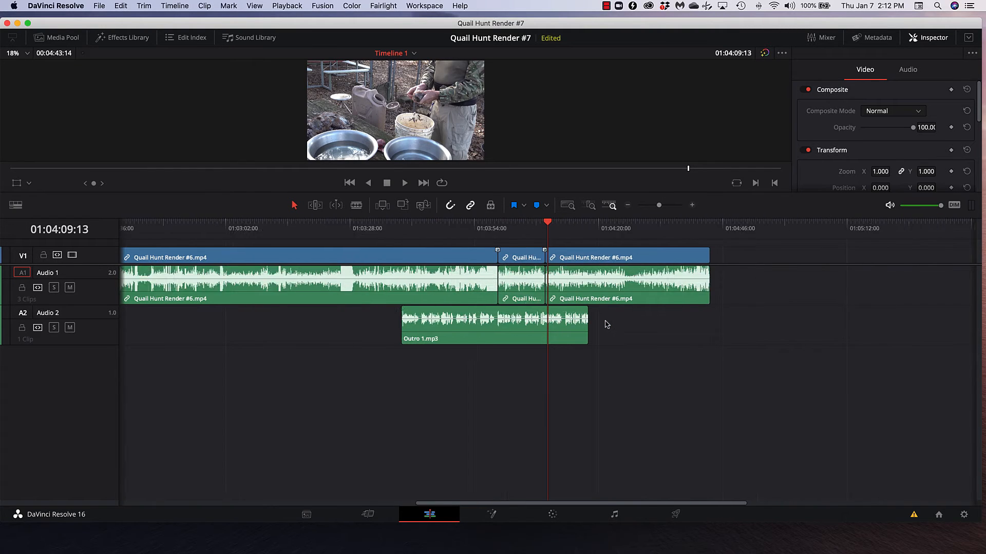
scroll(606, 323, "up", 2)
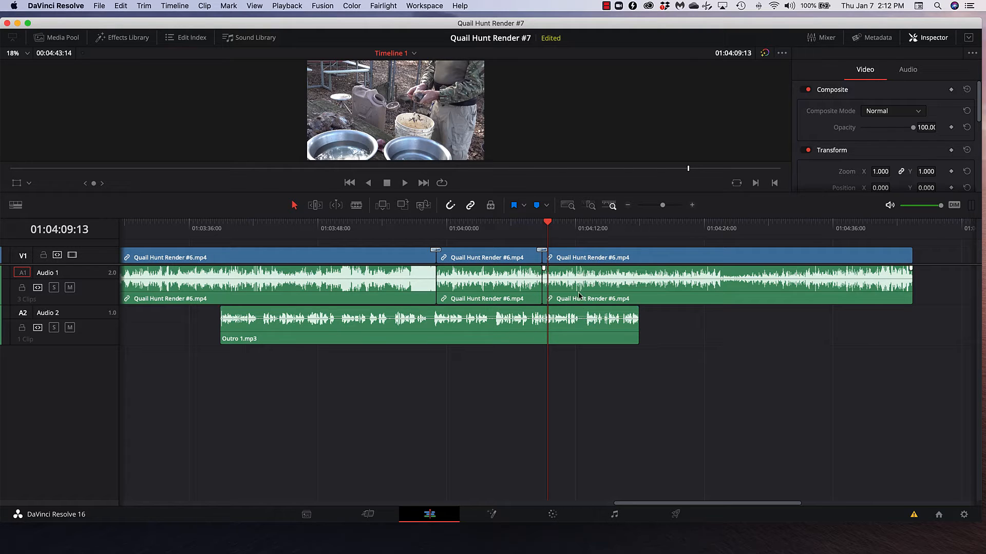
left_click(581, 225)
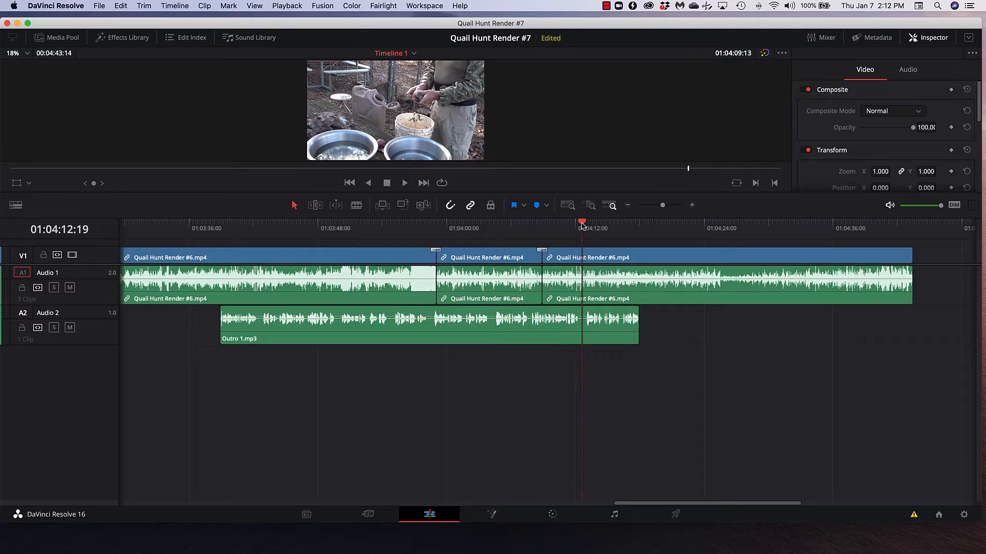
left_click(70, 288)
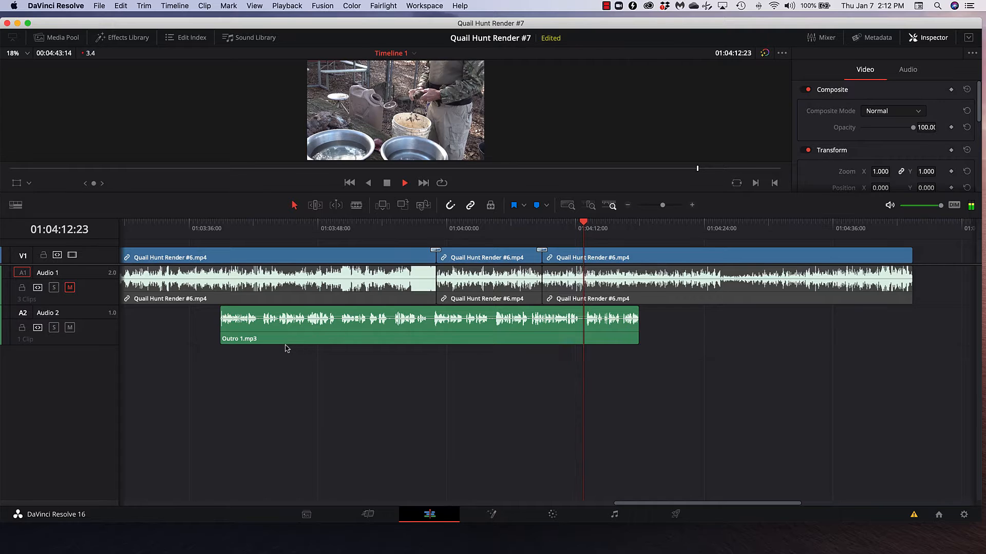
key("space")
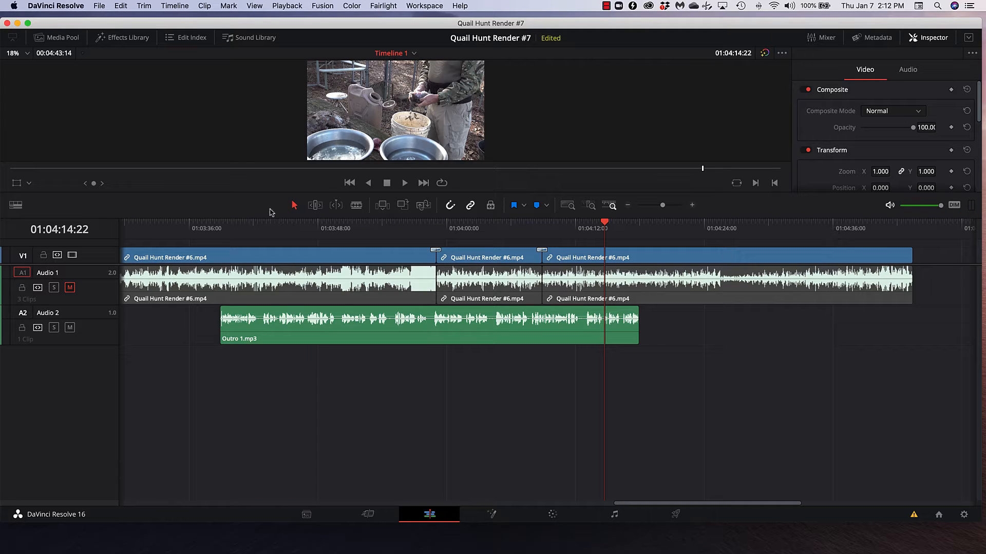
left_click(70, 288)
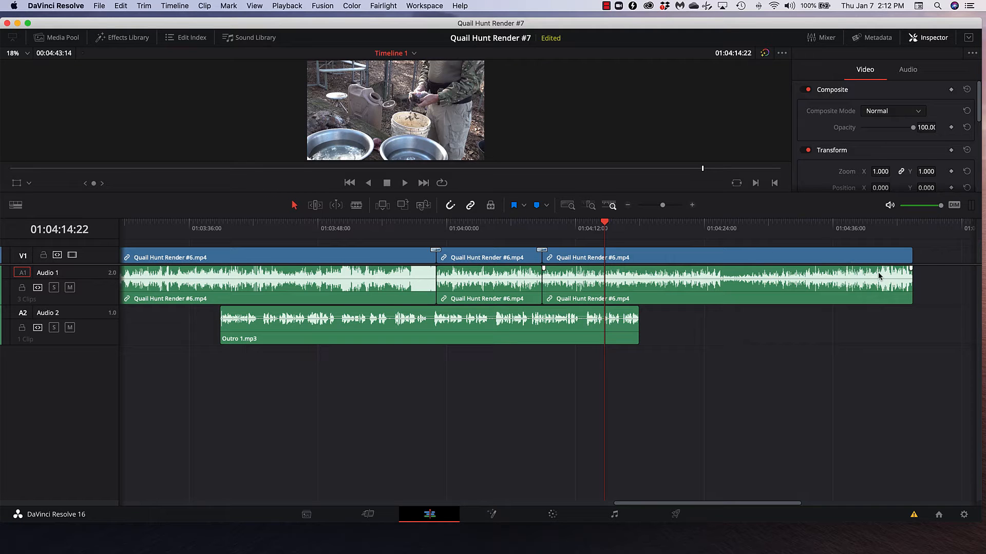
Step: Play the video's ending to find the voice-over's end point, and move Outro 1.mp3 so it ends at 01:04:39:29
left_click(869, 225)
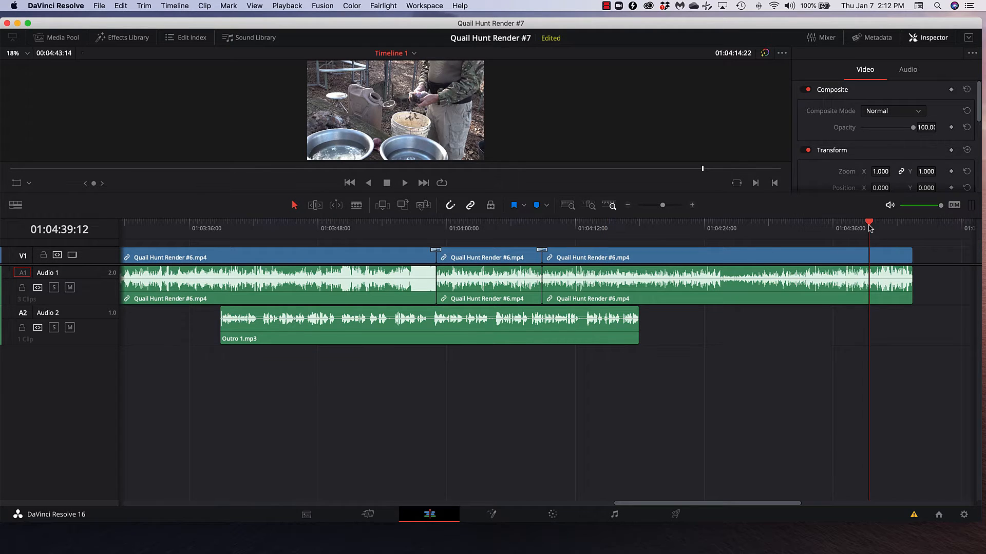
key("space")
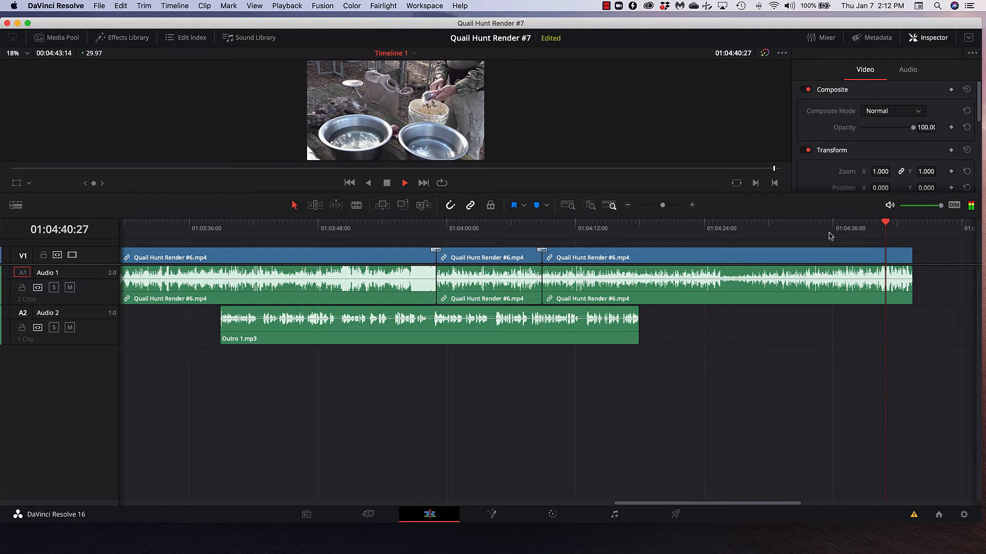
key("space")
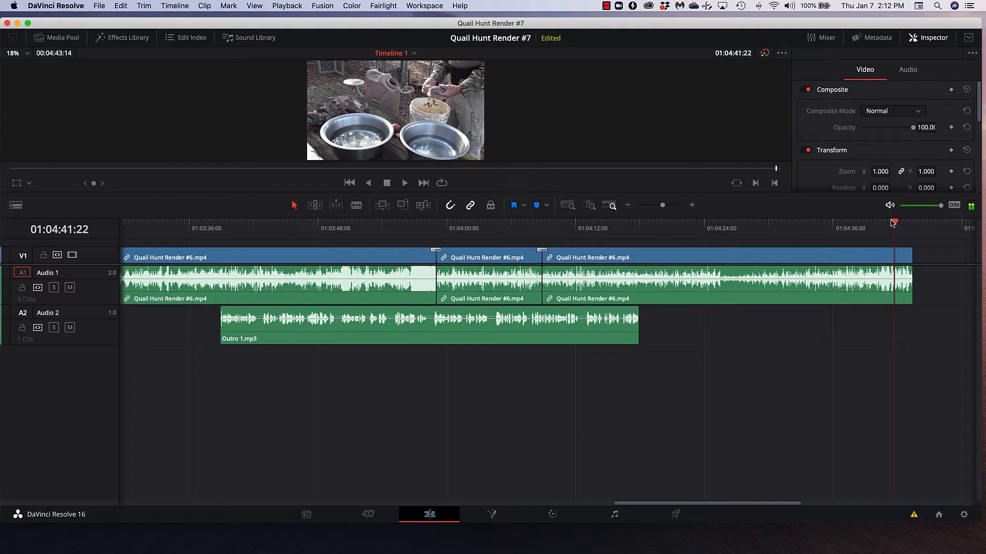
left_click_drag(893, 224, 877, 236)
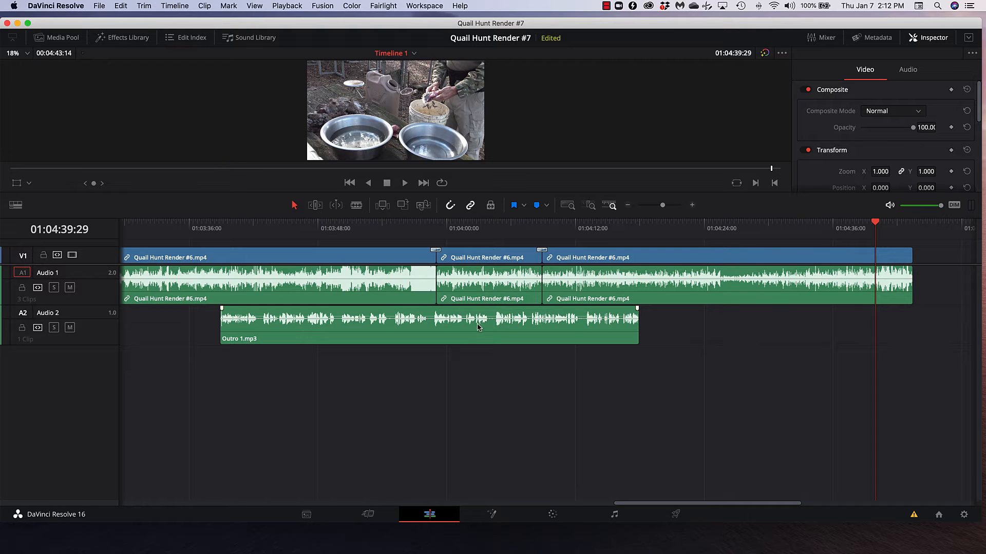
left_click_drag(477, 327, 711, 339)
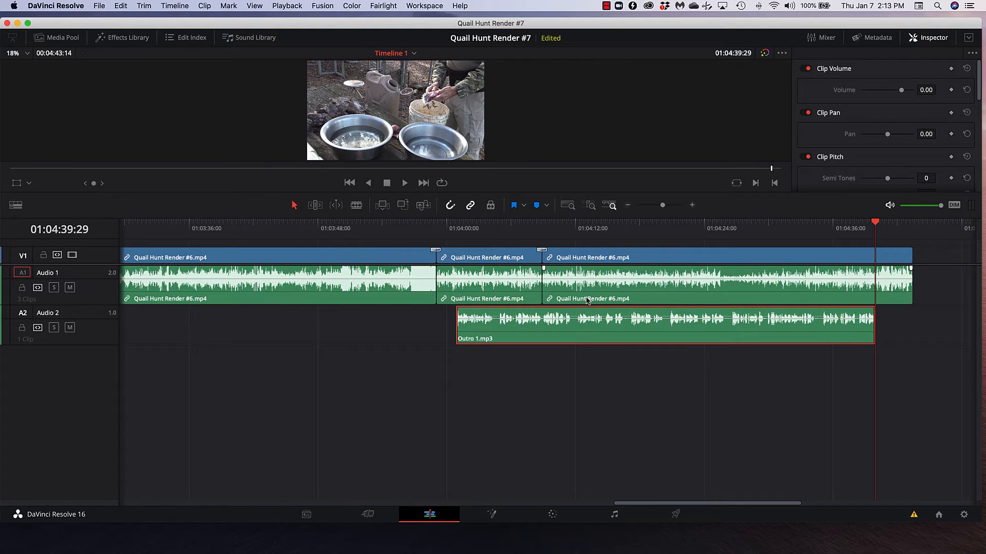
Step: Combine the last two Quail Hunt Render #6.mp4 clips into a compound clip named Outro
left_click(588, 294)
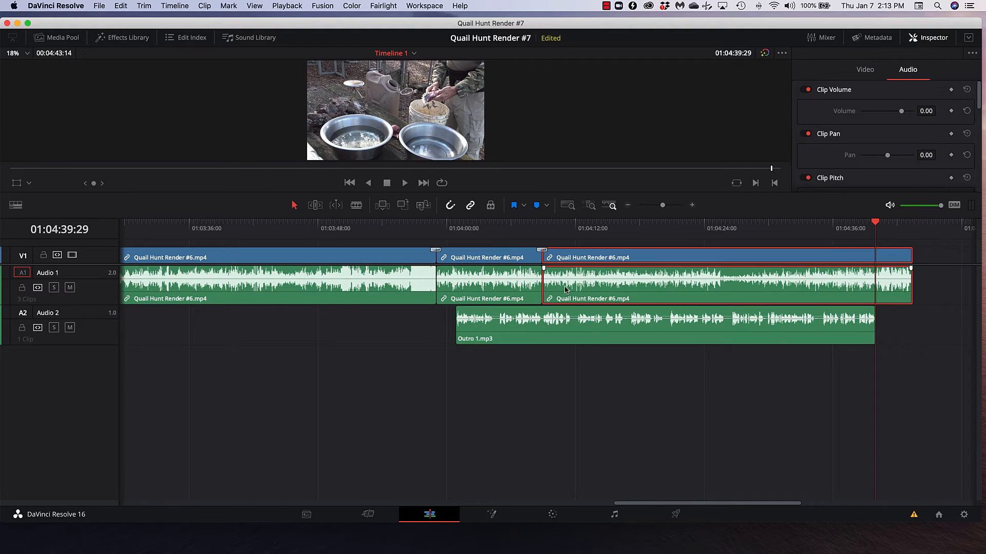
left_click(503, 291, "super")
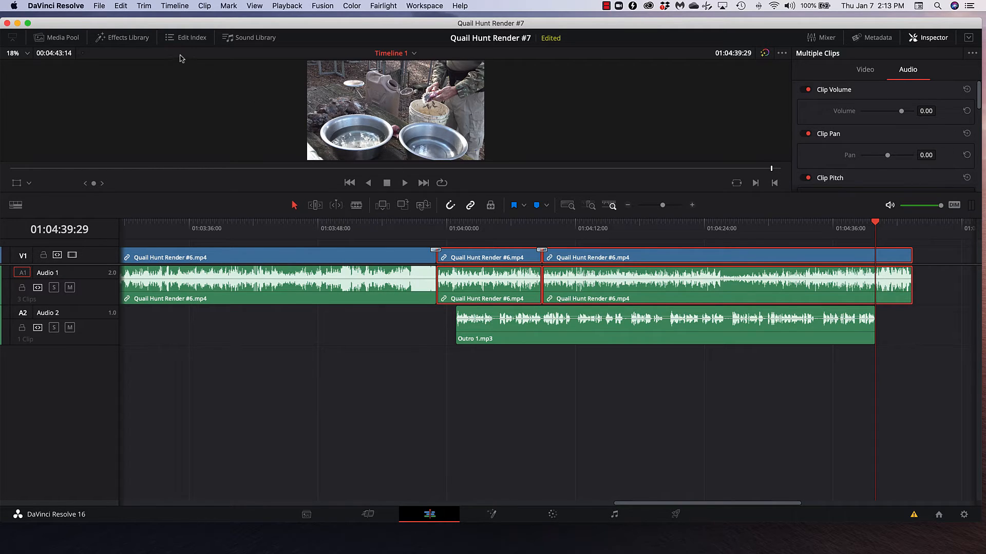
left_click(207, 7)
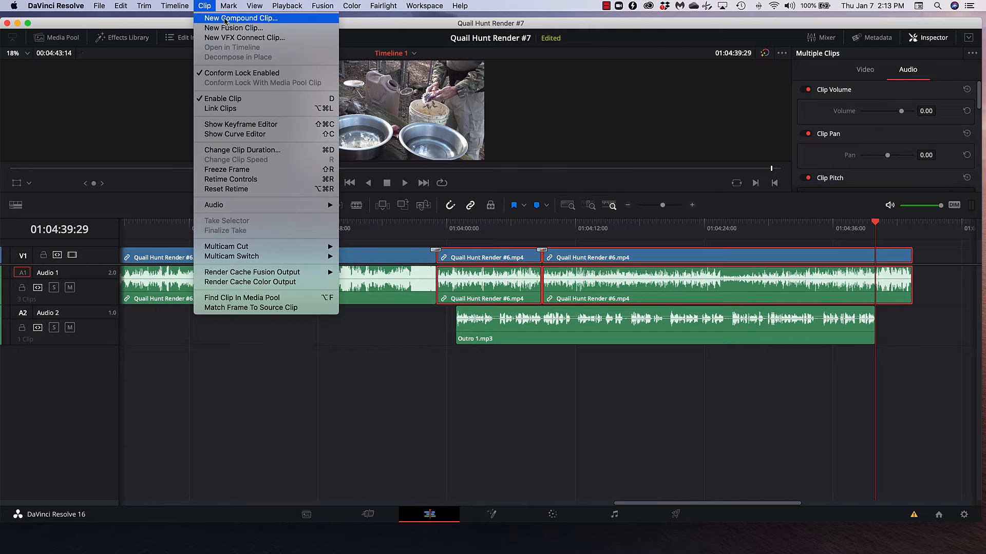
left_click(243, 21)
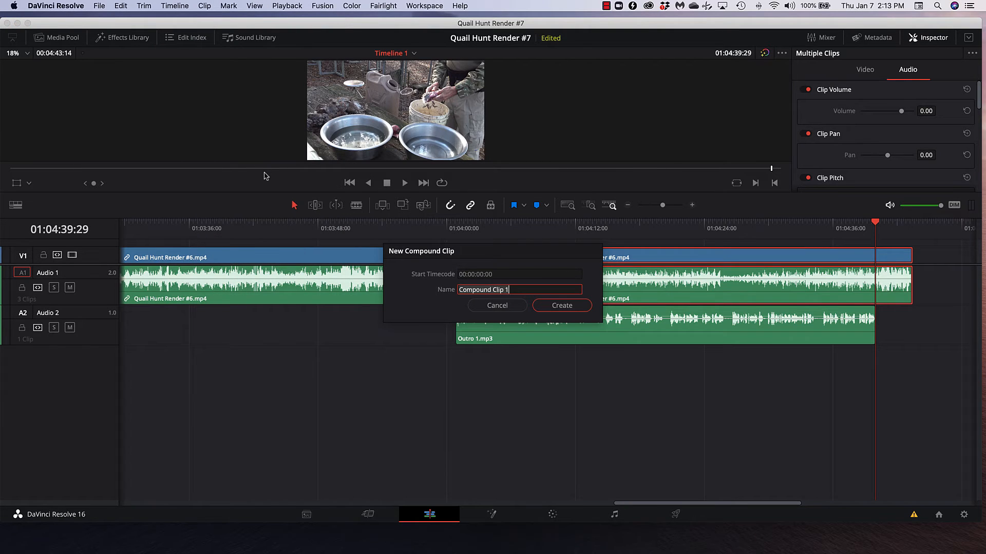
type("Outro")
key("Return")
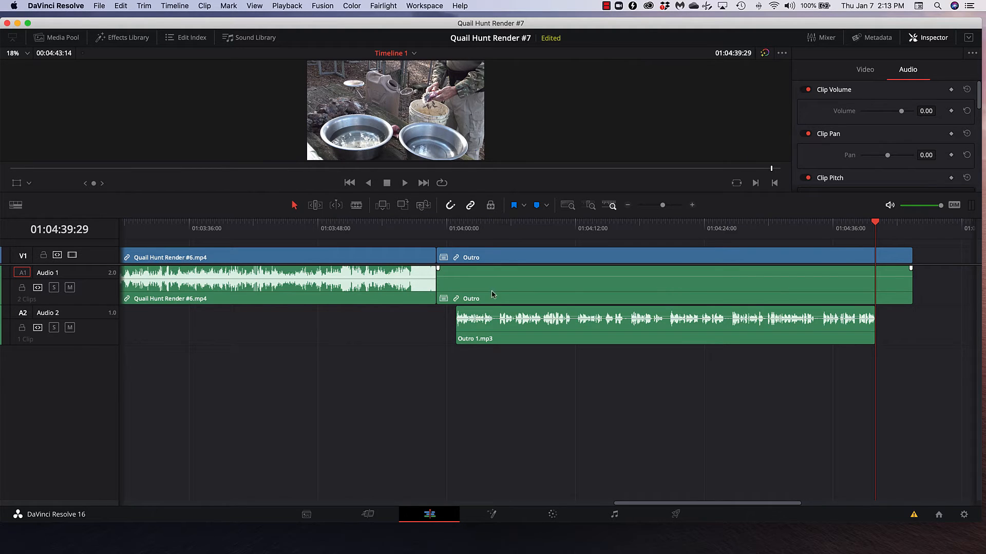
Step: Play the outro mix from about 01:04:22 and raise the clip volume of Outro 1.mp3 to 3.00
left_click(572, 286)
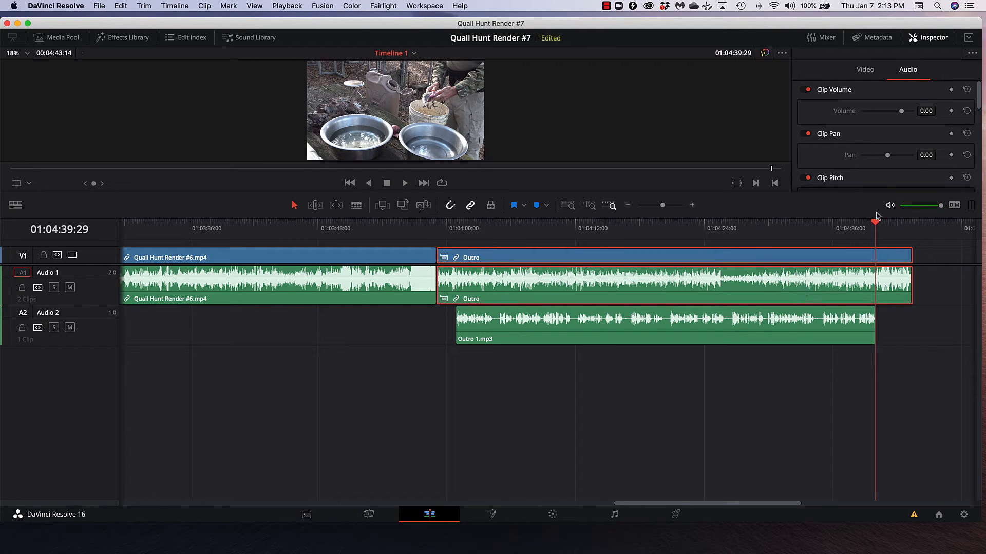
left_click_drag(875, 224, 689, 260)
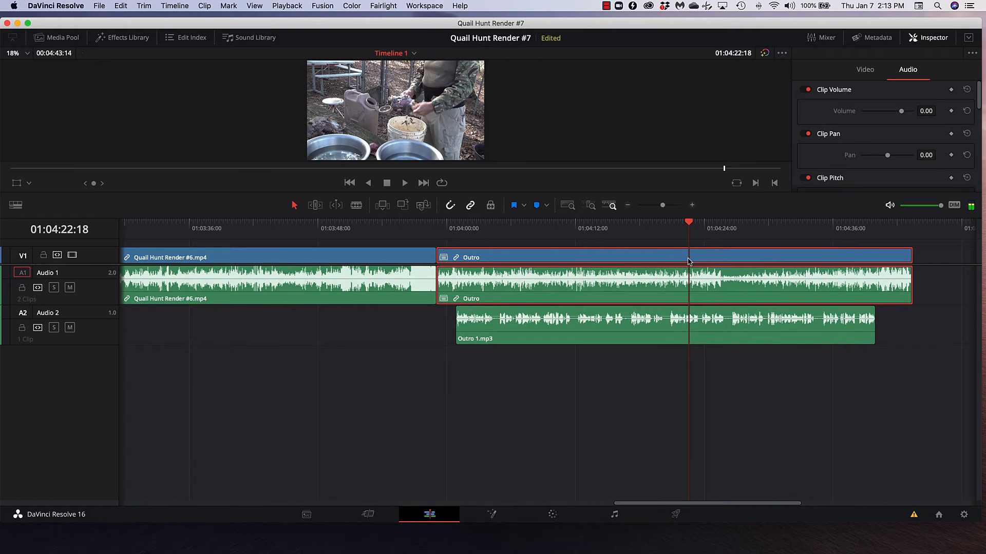
key("space")
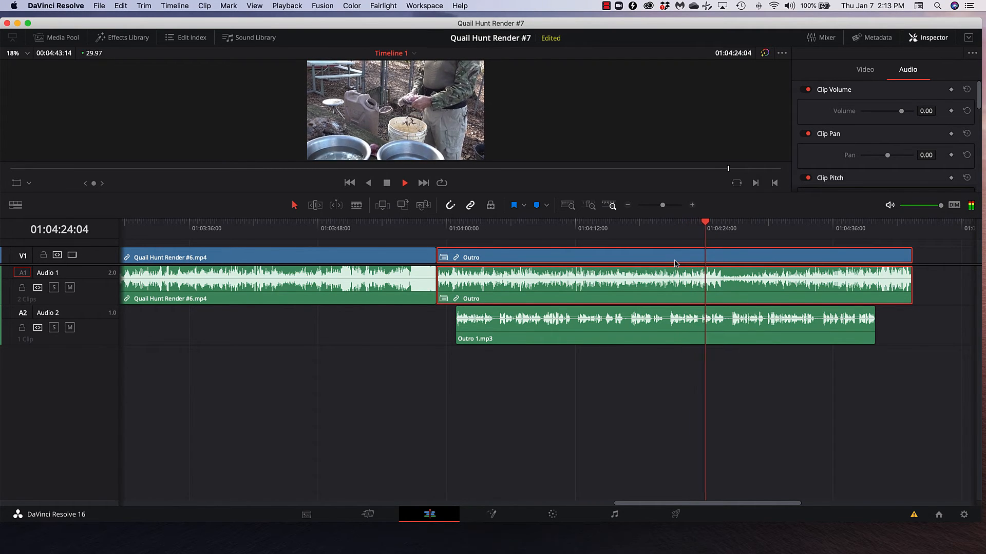
key("space")
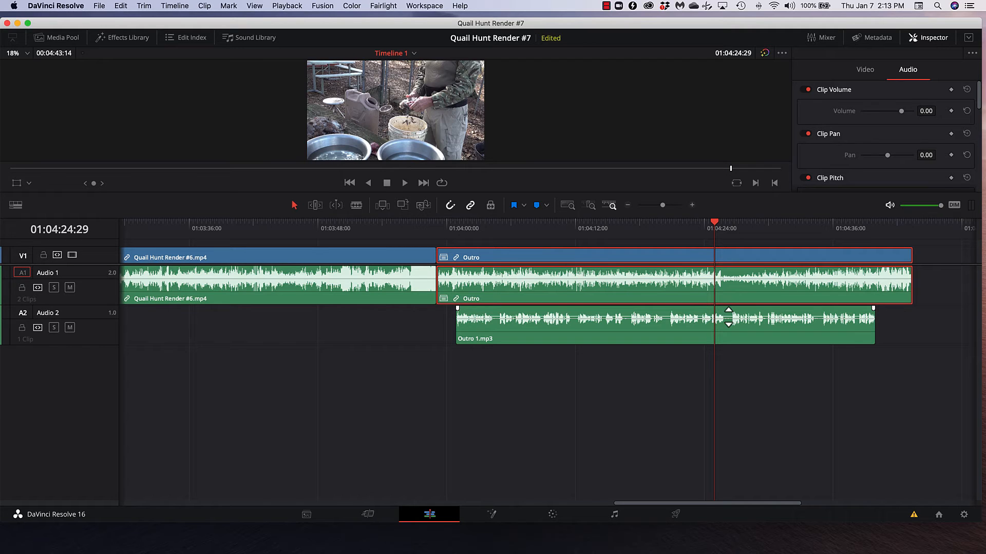
left_click_drag(728, 317, 728, 315)
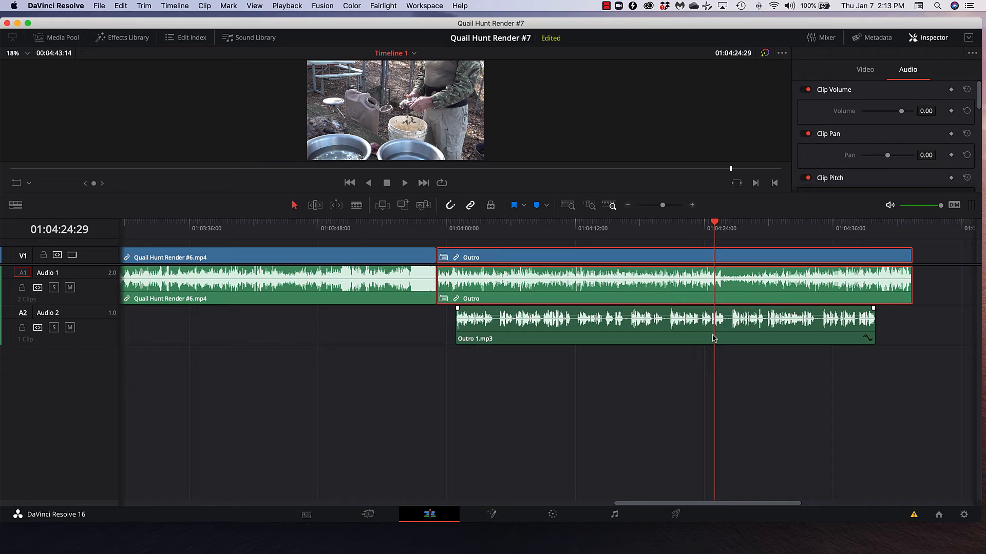
Step: Play back the middle and the ending of the outro to check the voice-over against the background audio
key("space")
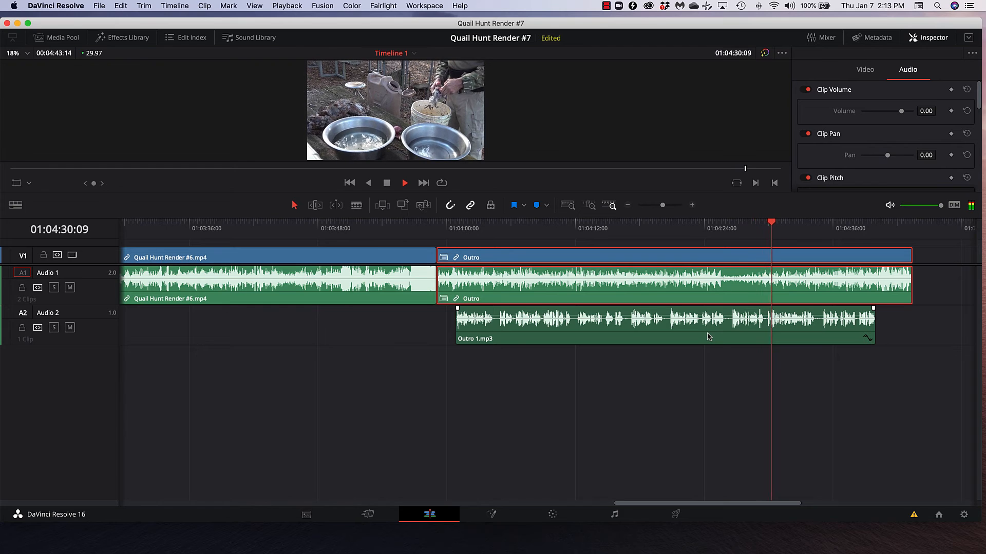
key("space")
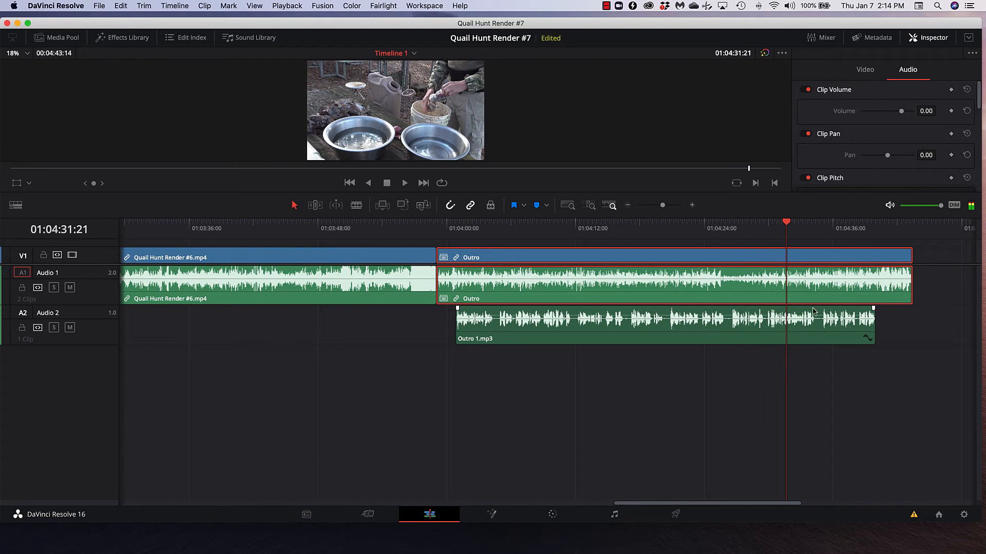
left_click(859, 224)
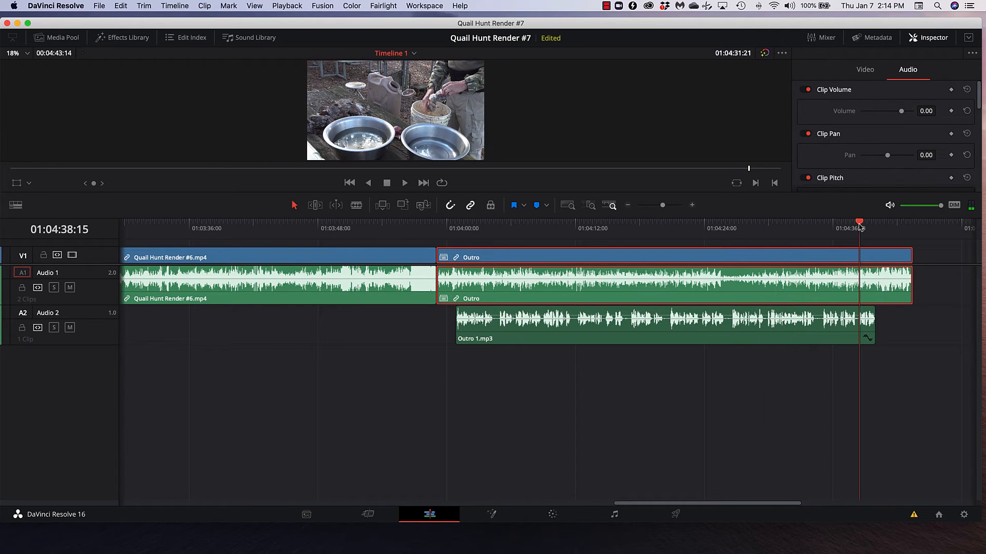
key("space")
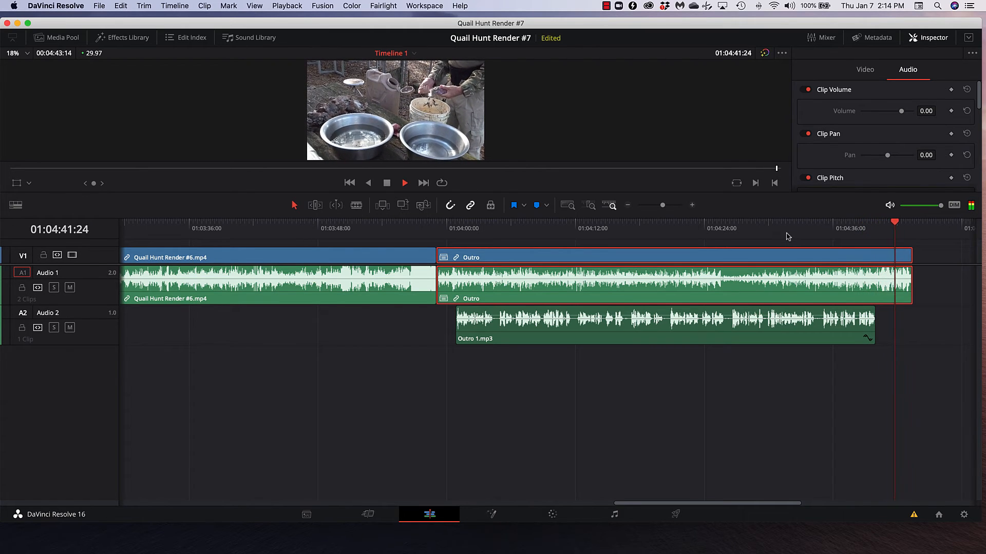
key("space")
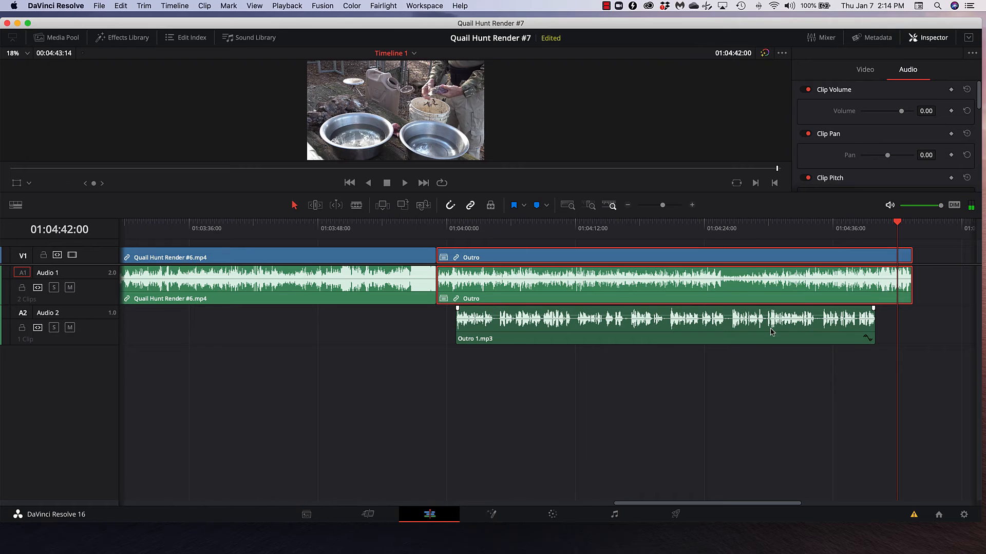
Step: Keyframe the Outro compound clip's volume near the voice-over's end, setting -6.00 before the transition and 1.50 after it
left_click(770, 332)
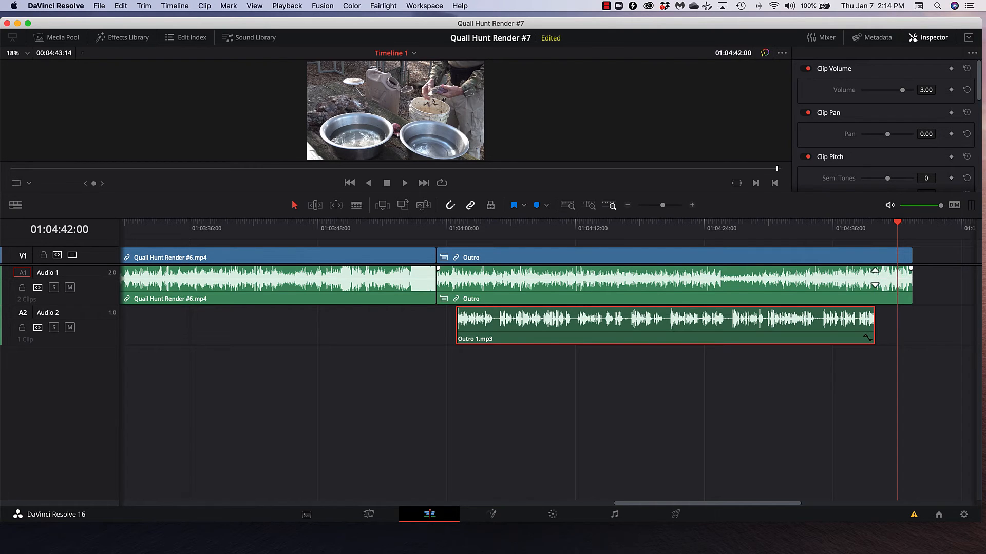
left_click(874, 273)
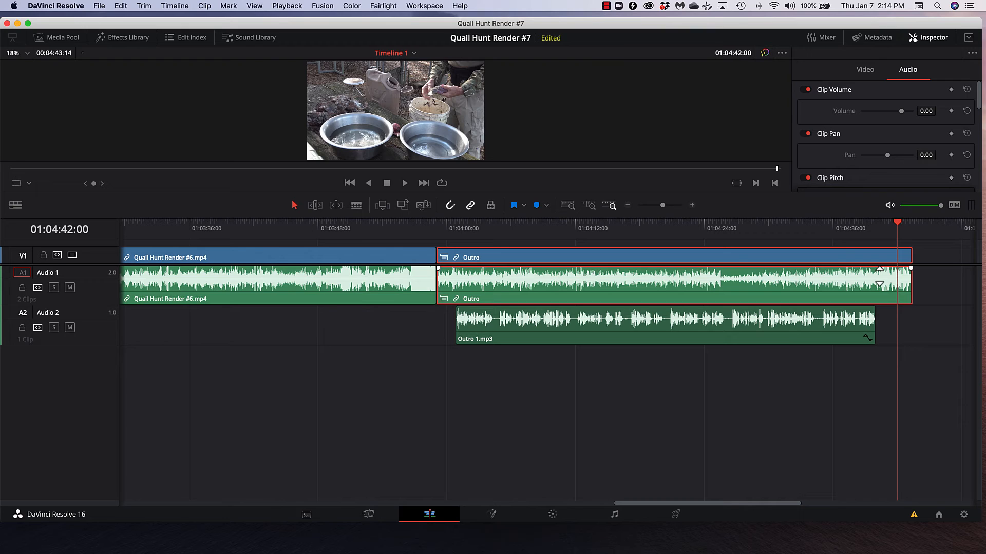
left_click(880, 276, "alt")
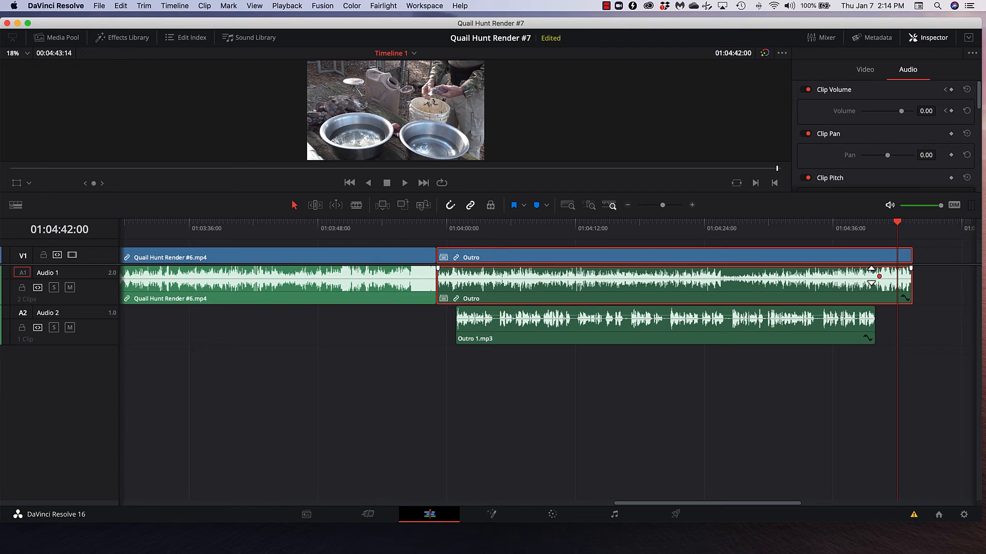
left_click(871, 276, "alt")
left_click_drag(870, 276, 879, 275)
left_click_drag(837, 277, 836, 279)
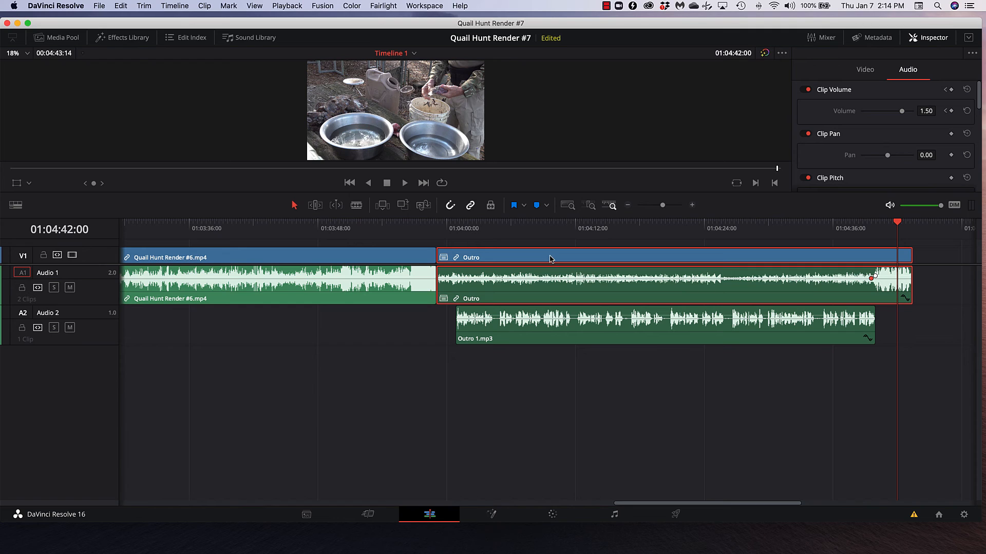
Step: Play the outro from about 01:04:09 and again from 01:04:37 to check the lowered background and its rise at the end
left_click(550, 224)
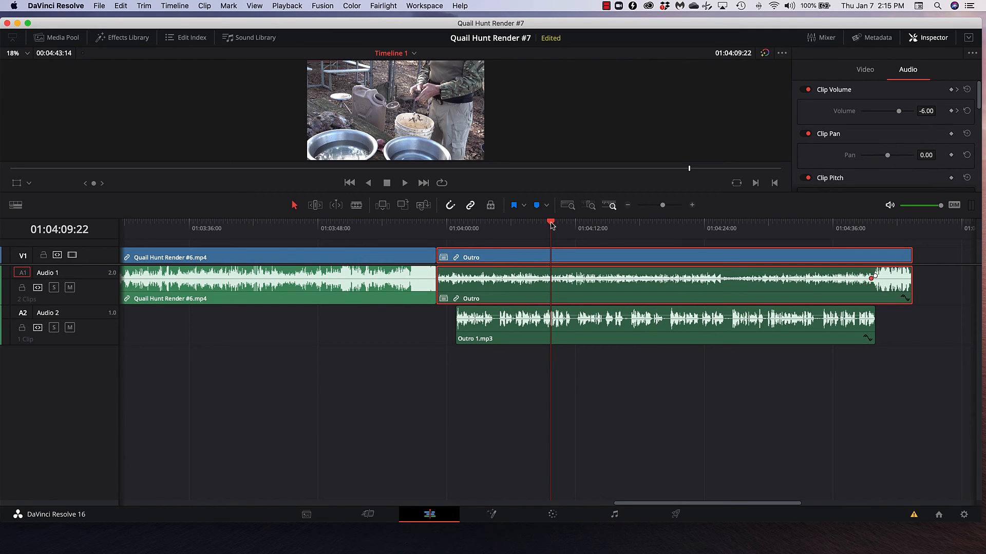
key("space")
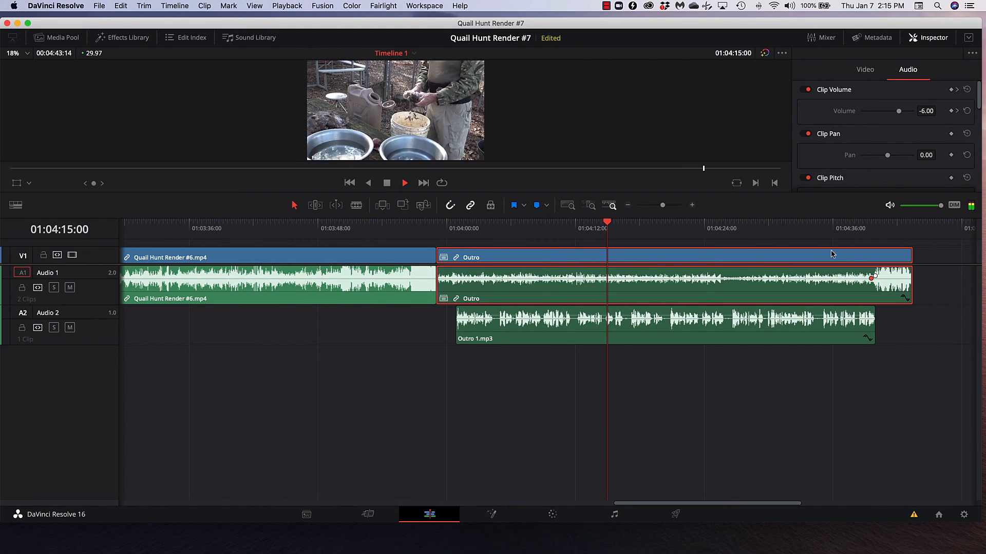
key("space")
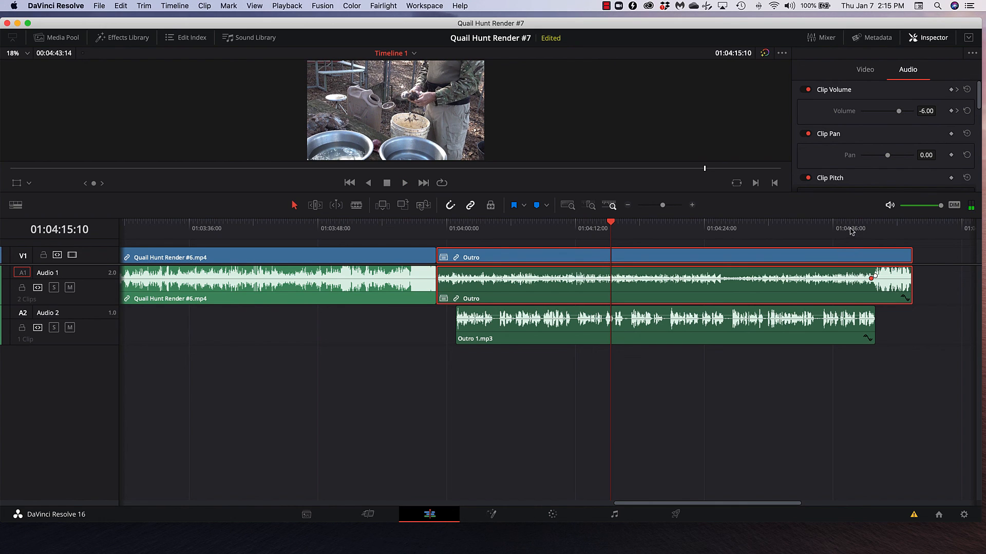
left_click(850, 230)
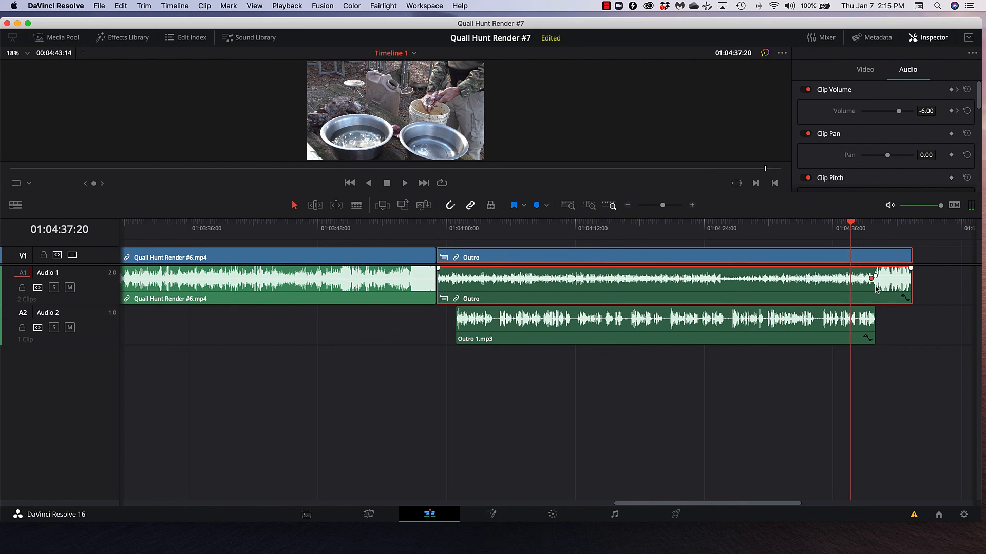
key("space")
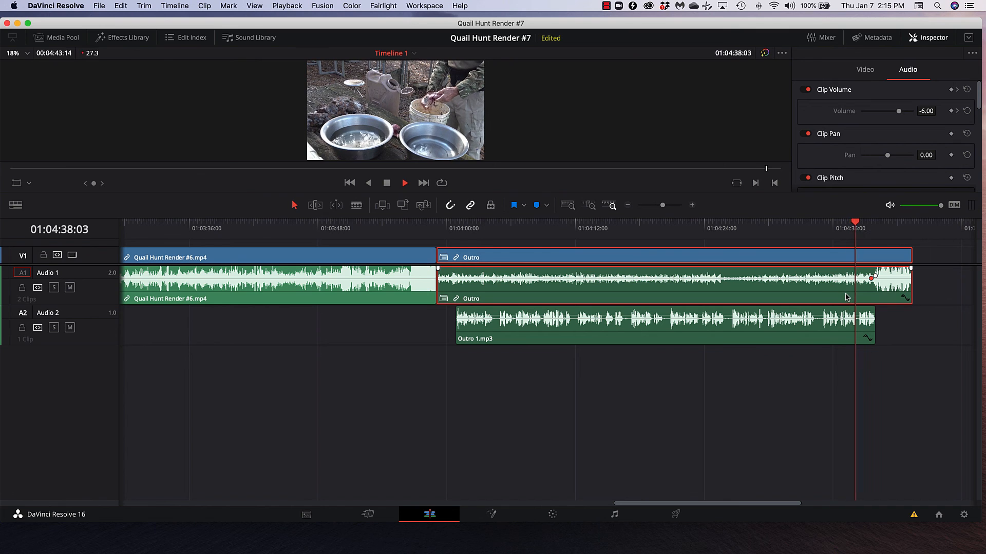